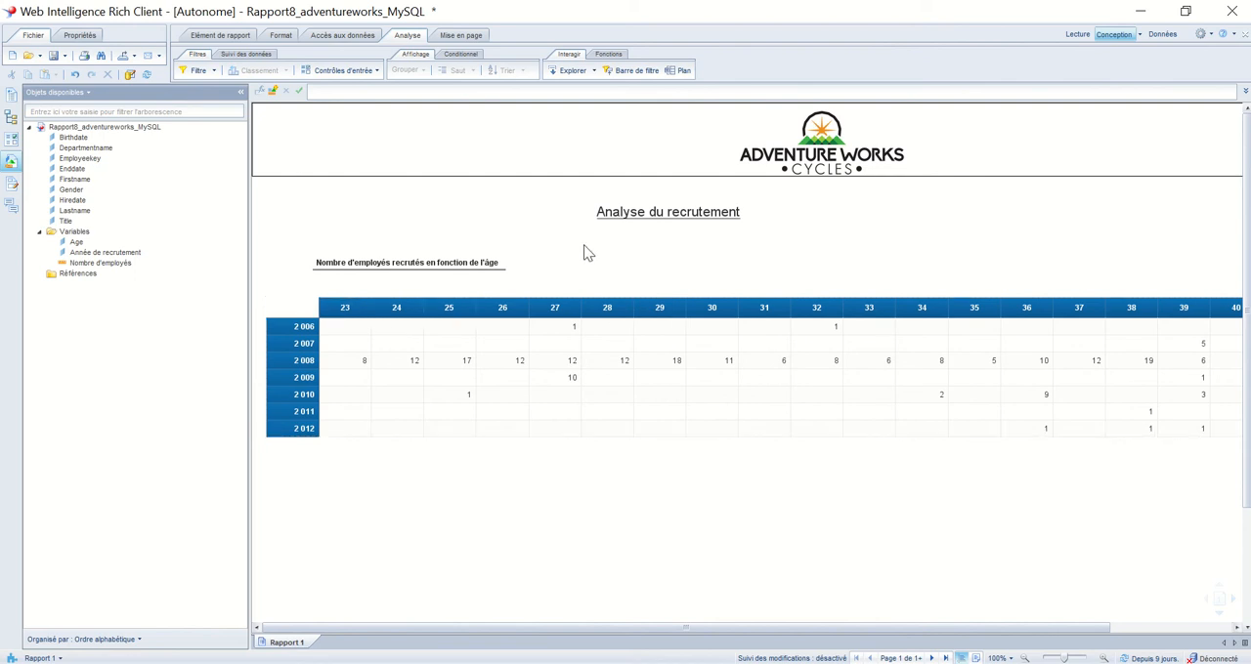
Start managing groups for the age column headers of the crosstab and name the grouping variable "Groupe âge"
left_click(354, 311)
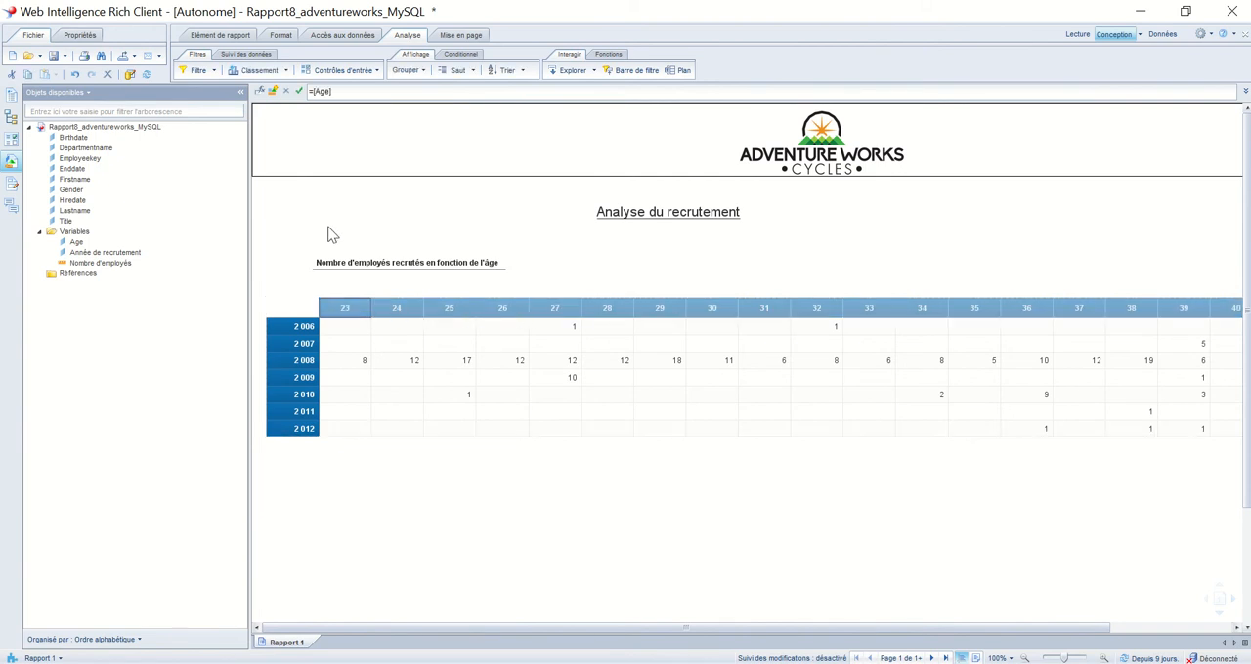
left_click(407, 78)
left_click(415, 94)
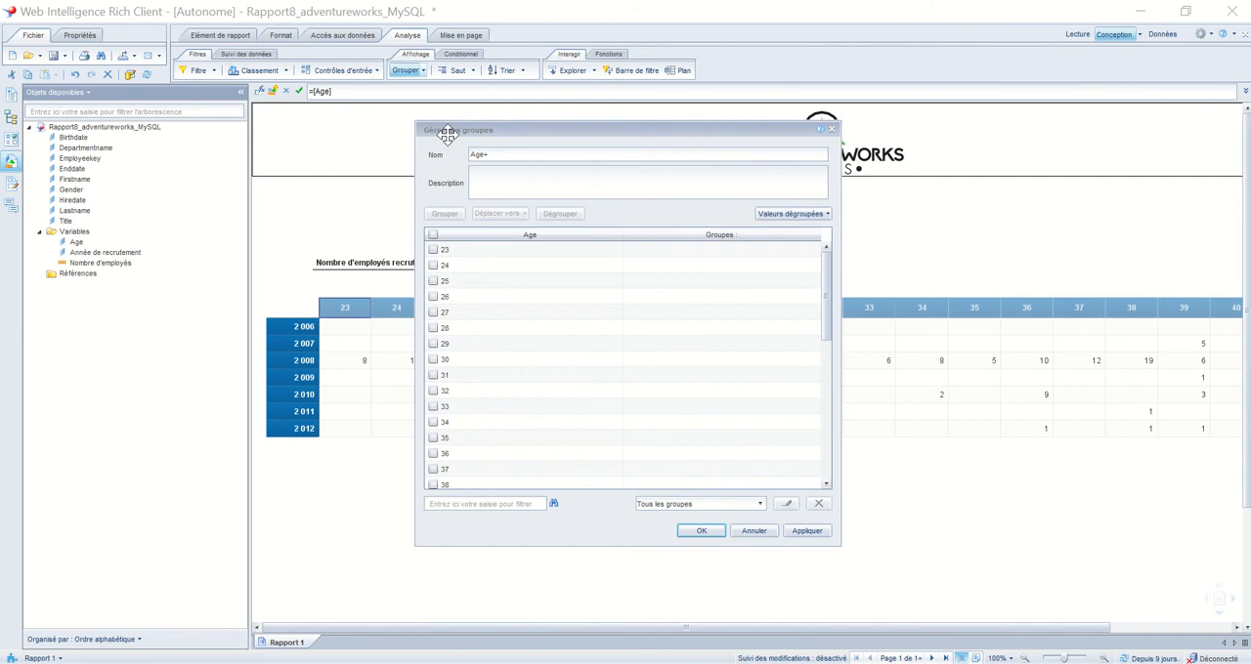
left_click(508, 155)
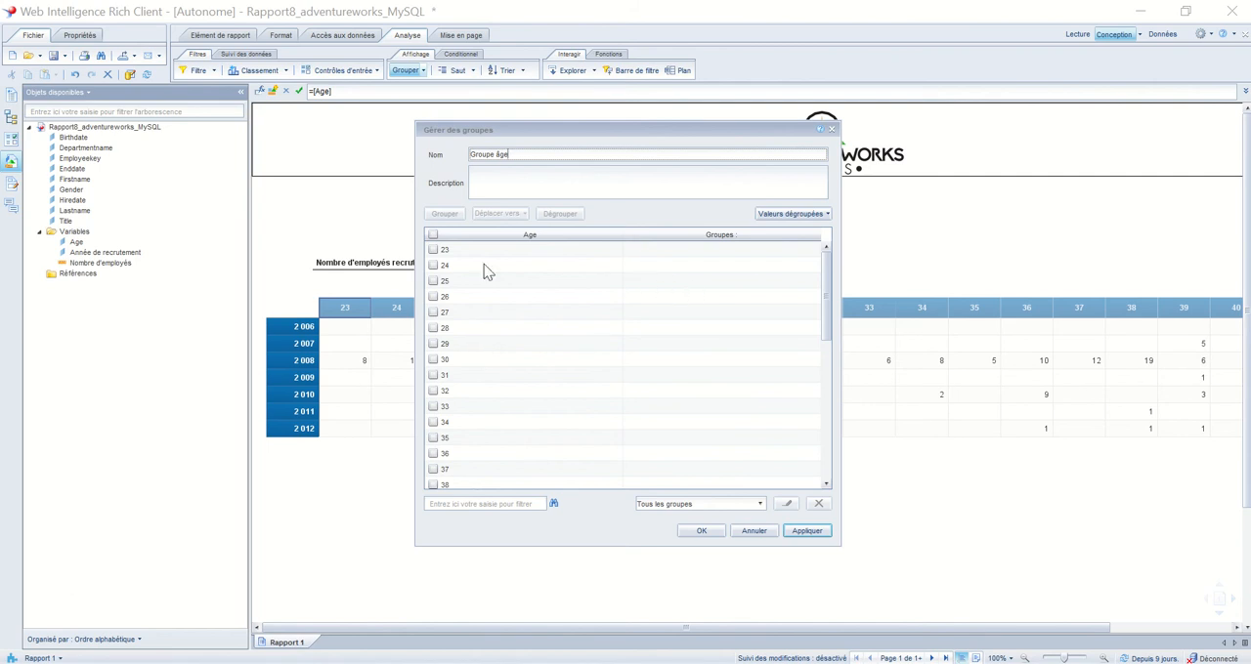
Group the ages 23 to 29 under the name "20-29 ans"
left_click(436, 252)
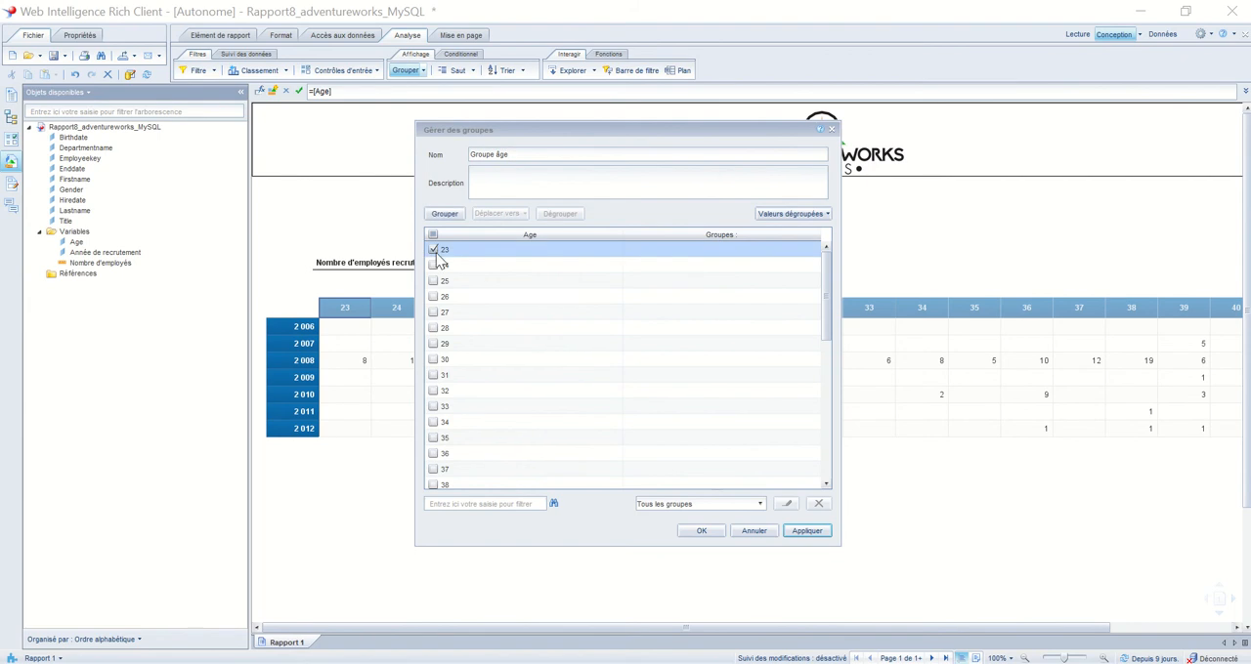
left_click(436, 266)
left_click(436, 282)
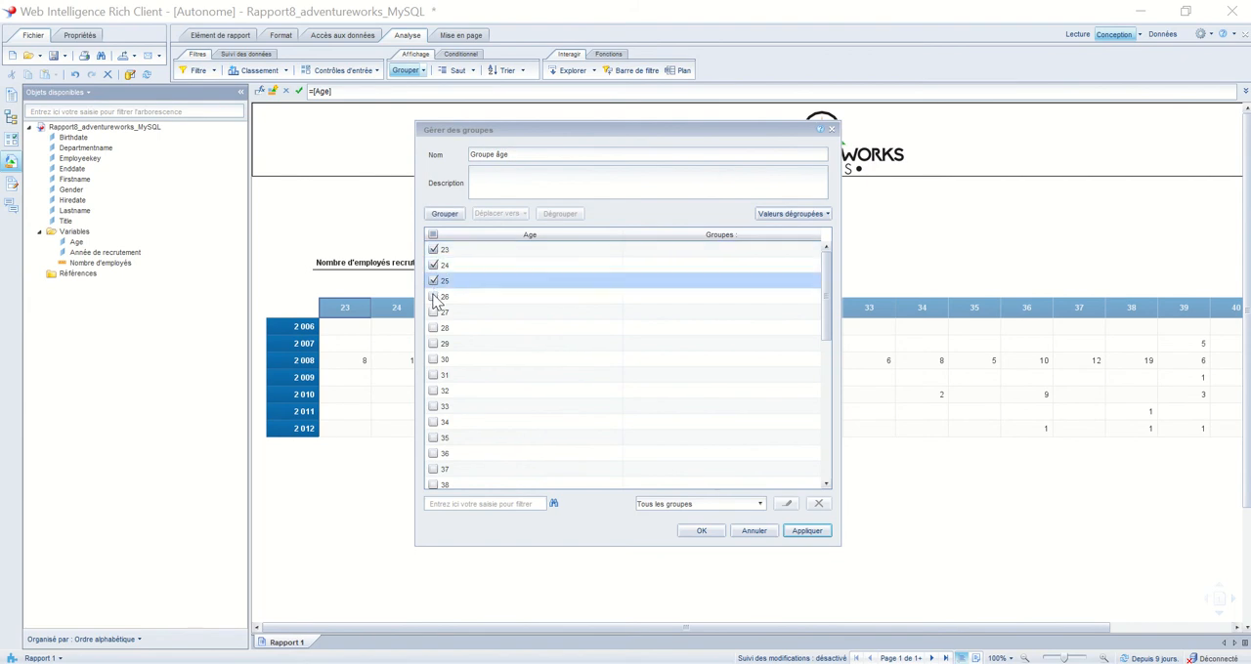
left_click(435, 297)
left_click(436, 313)
left_click(435, 329)
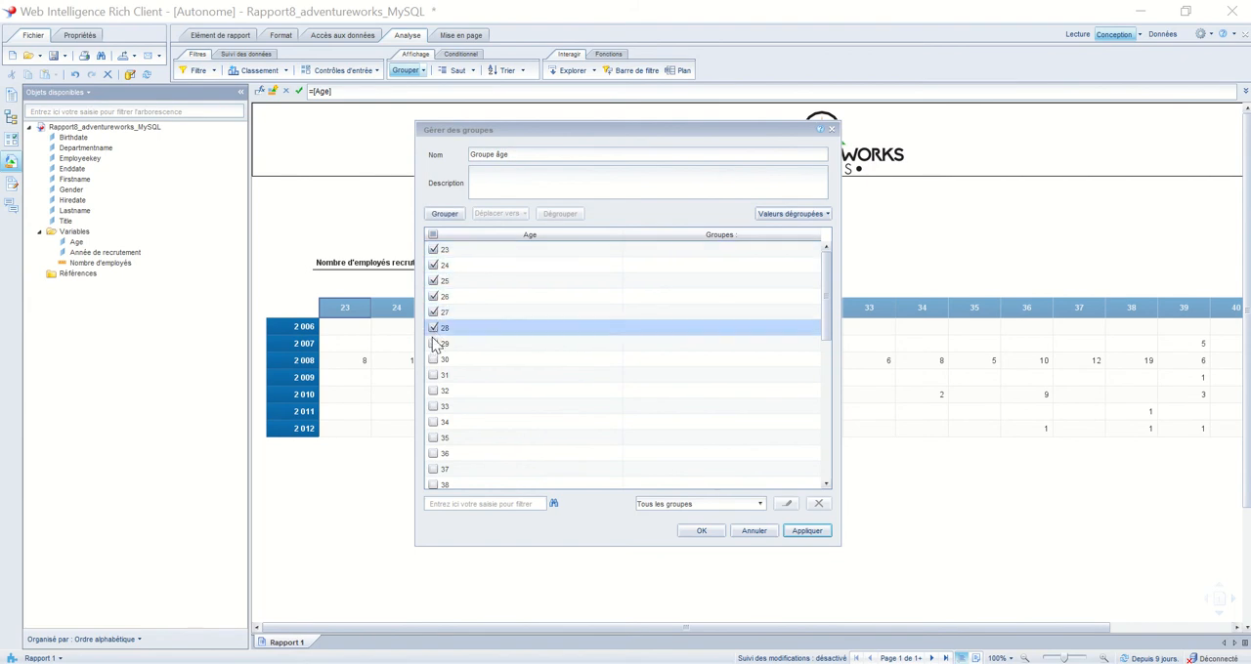
left_click(436, 344)
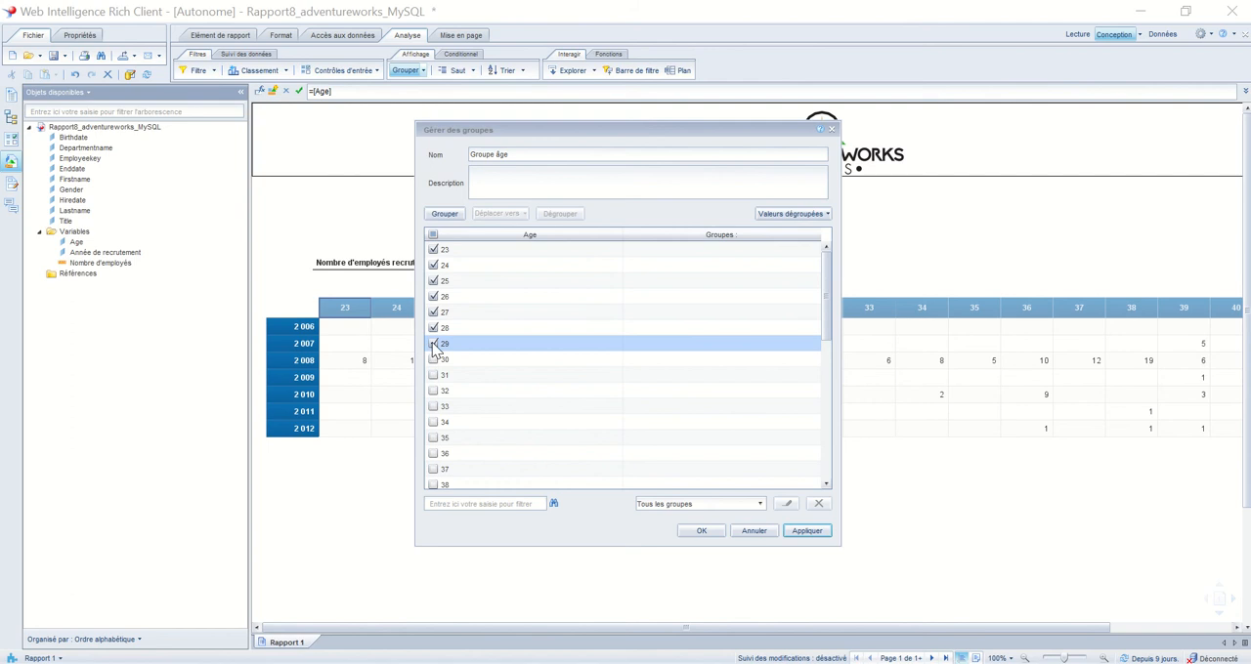
left_click(445, 214)
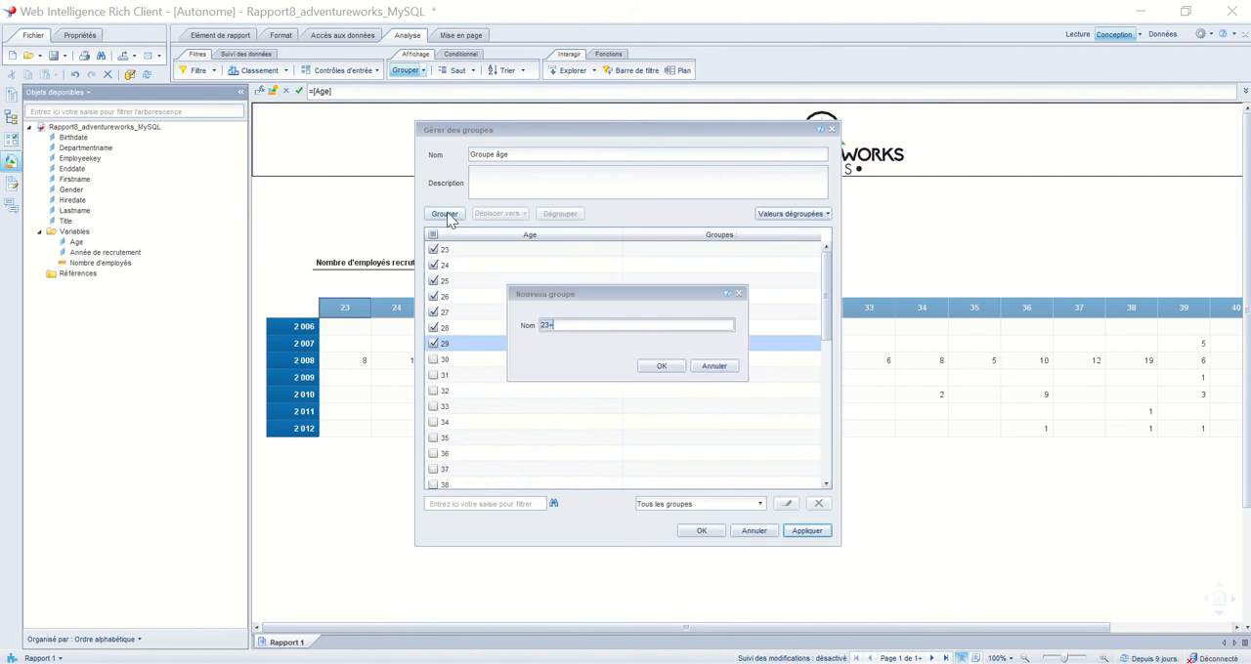
key("BackSpace")
type("20-29 ans")
left_click(668, 366)
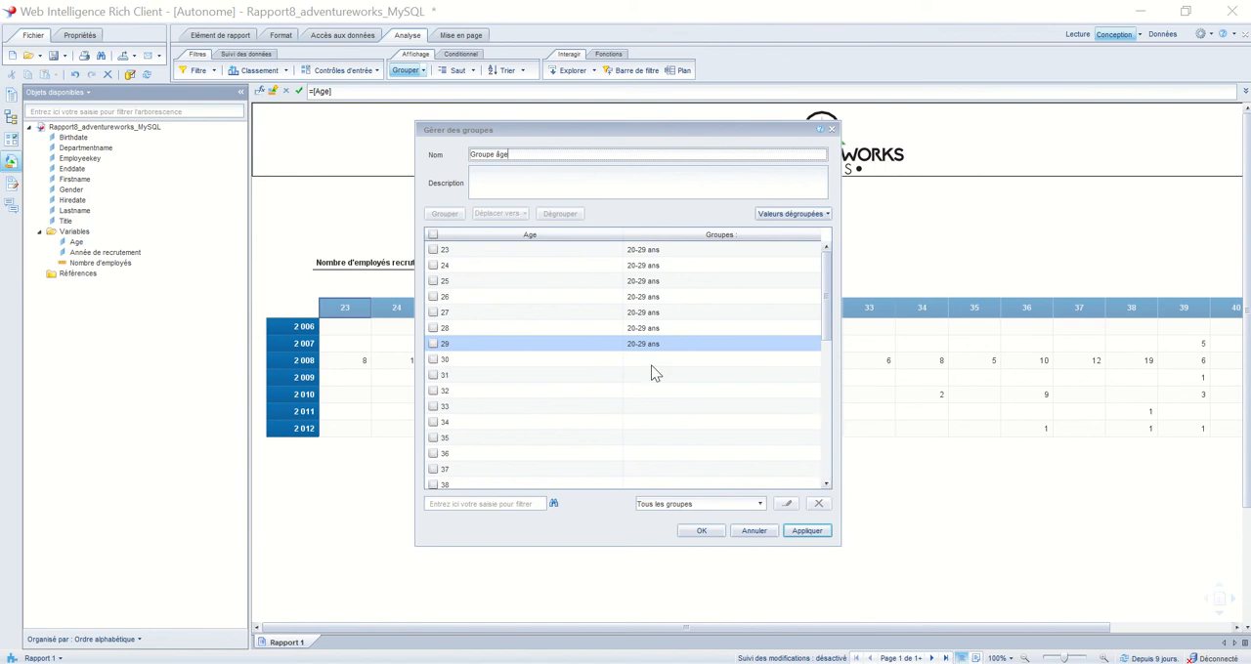
Group the ages 30 to 39 under the name "30-39 ans"
left_click(826, 486)
left_click(826, 486)
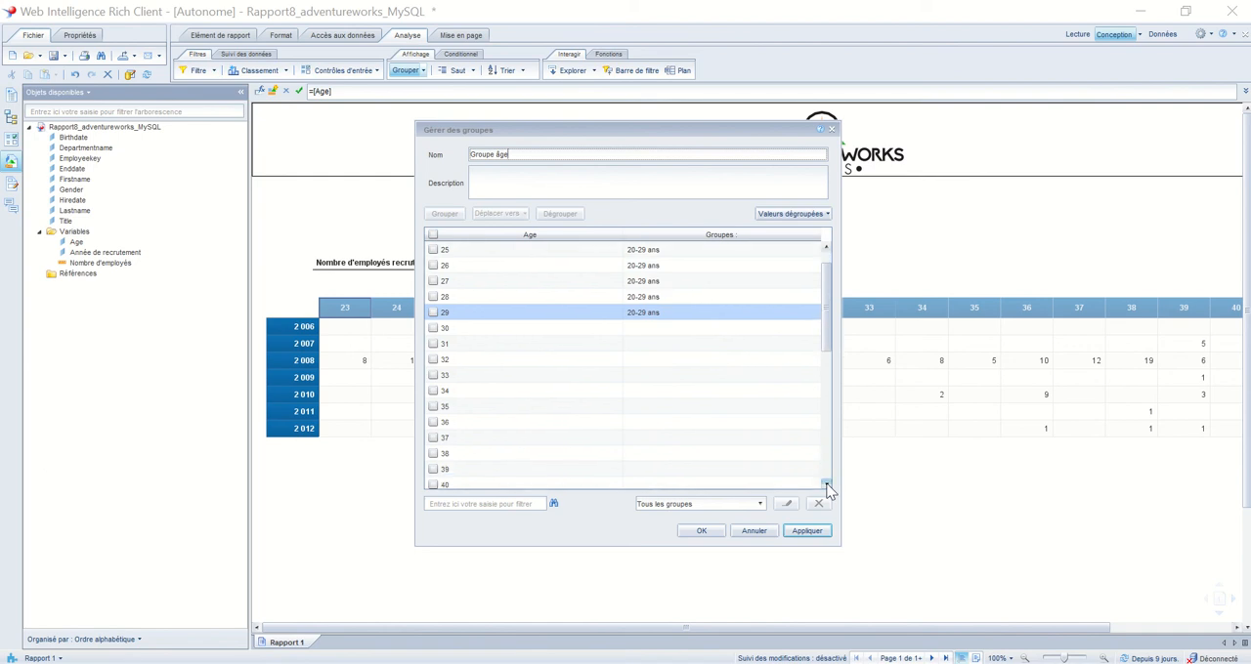
left_click(825, 486)
left_click(826, 486)
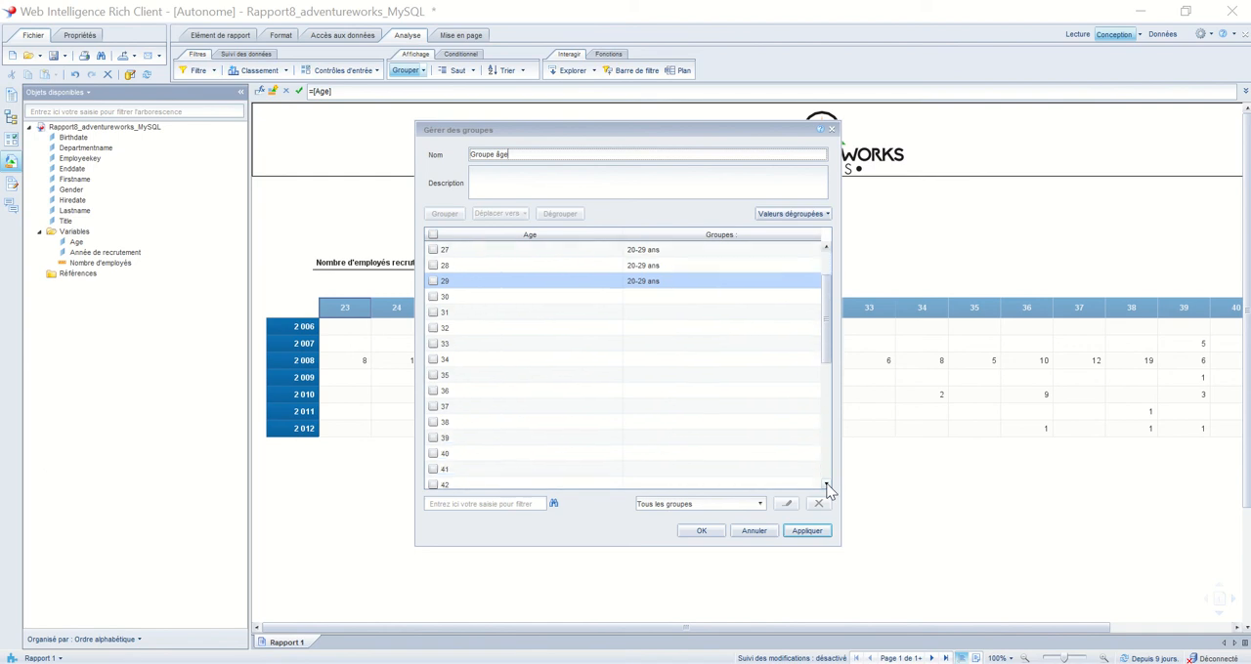
left_click(435, 298)
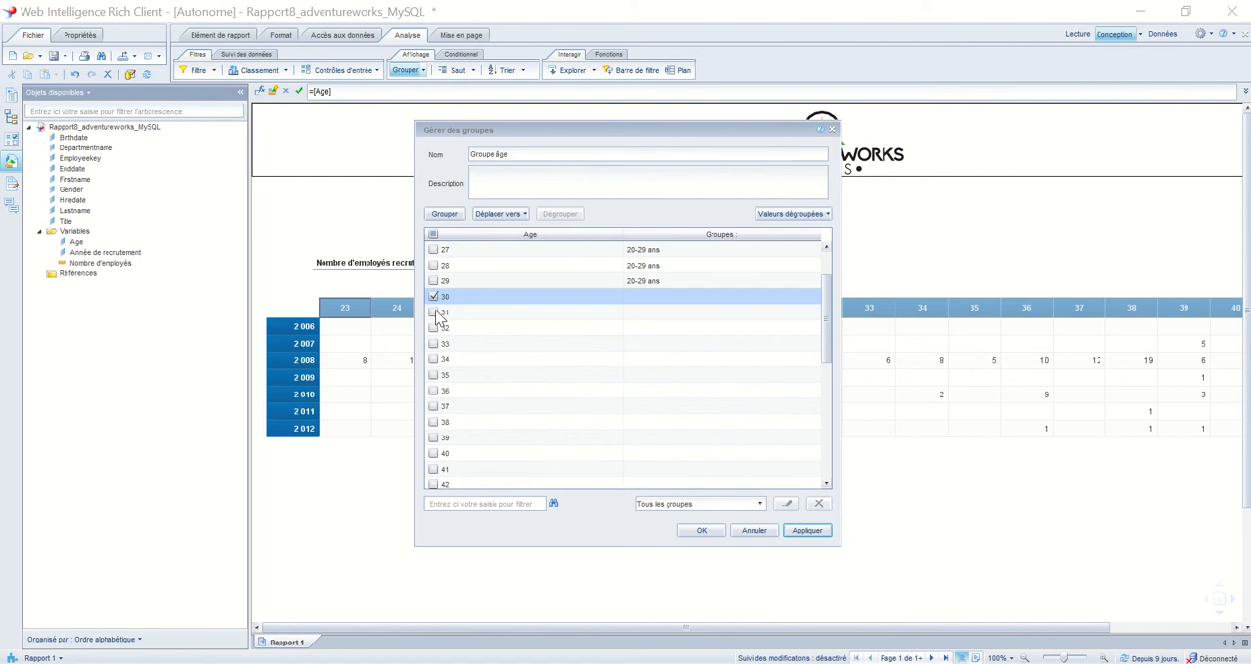
left_click(433, 312)
left_click(433, 328)
left_click(432, 344)
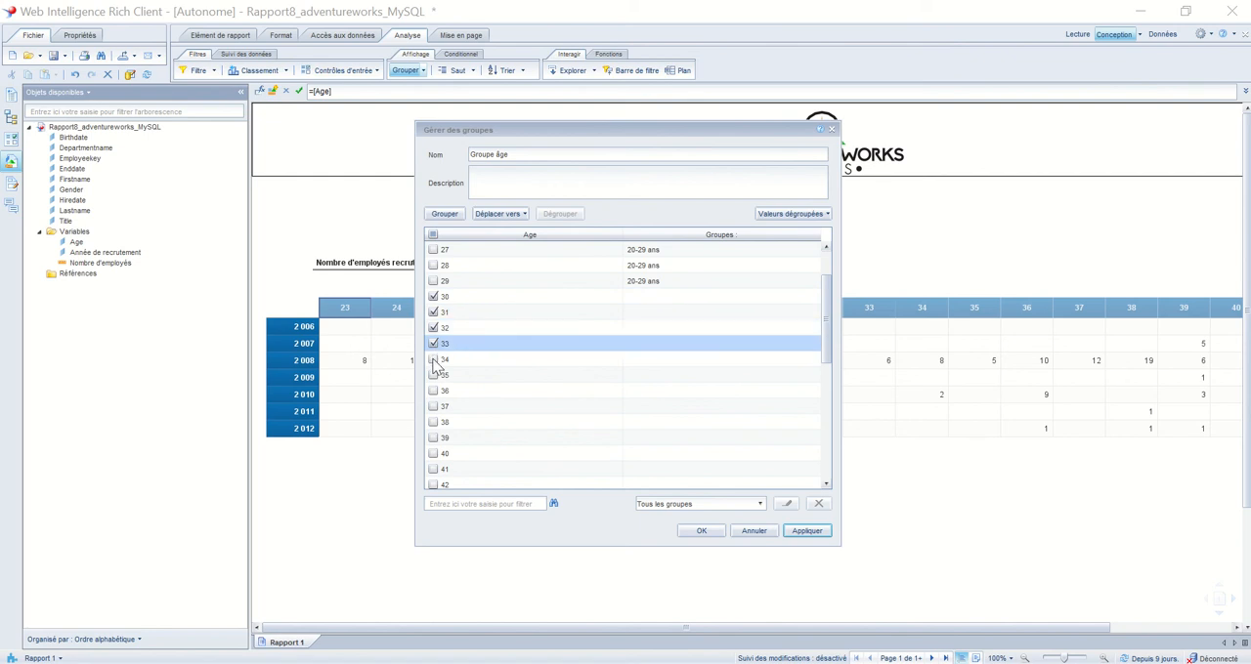
left_click(433, 360)
left_click(432, 375)
left_click(433, 391)
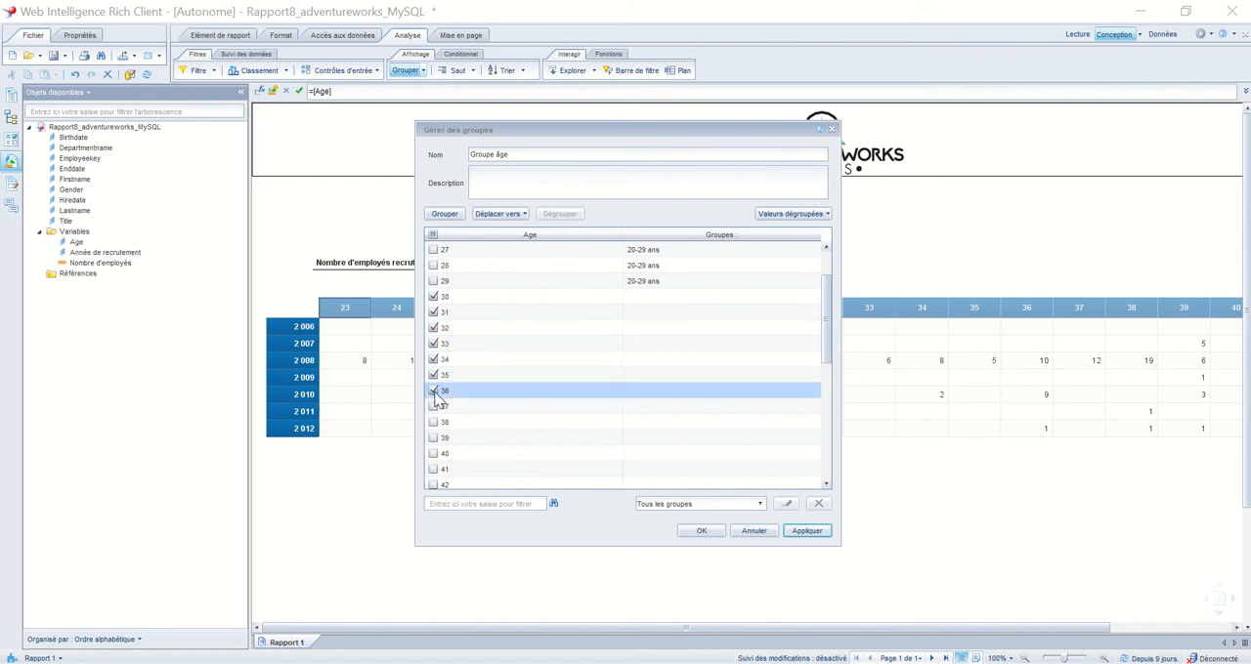
left_click(433, 406)
left_click(433, 422)
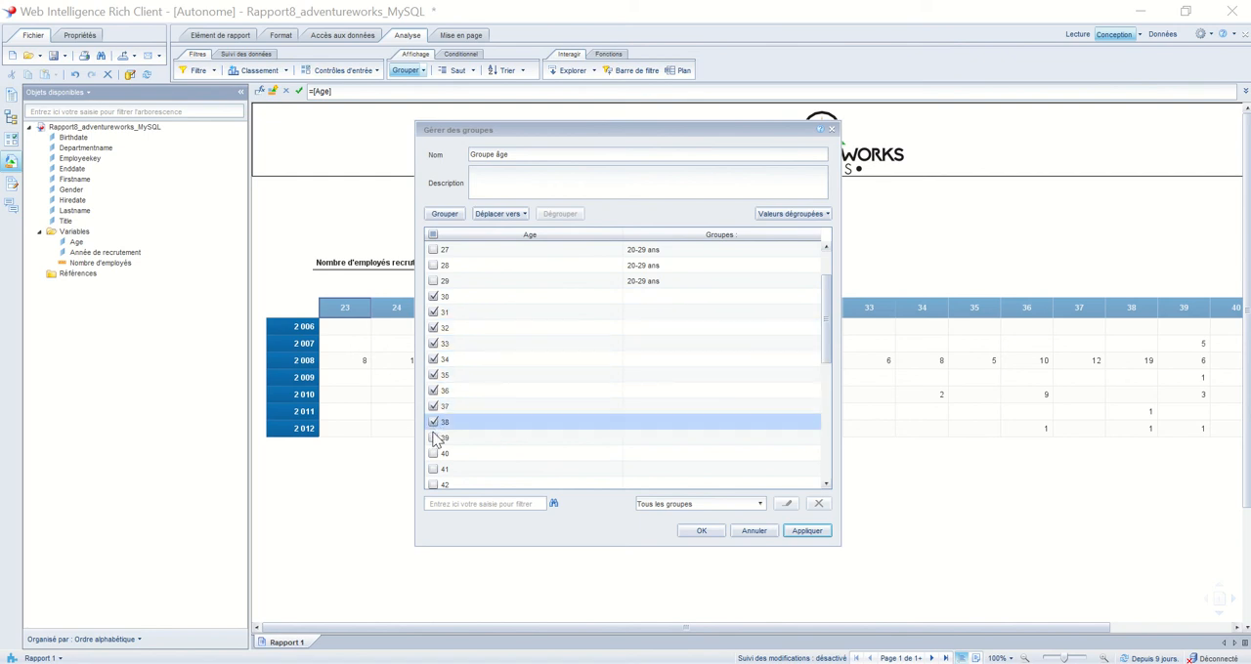
left_click(433, 438)
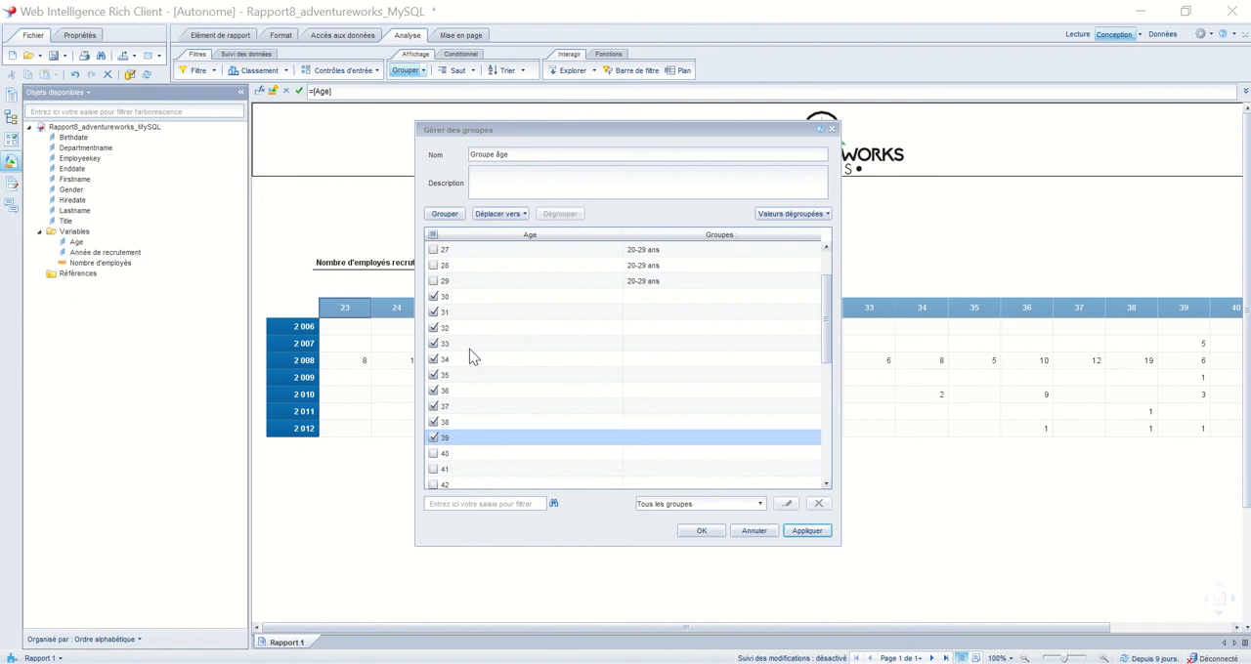
left_click(446, 213)
key("BackSpace")
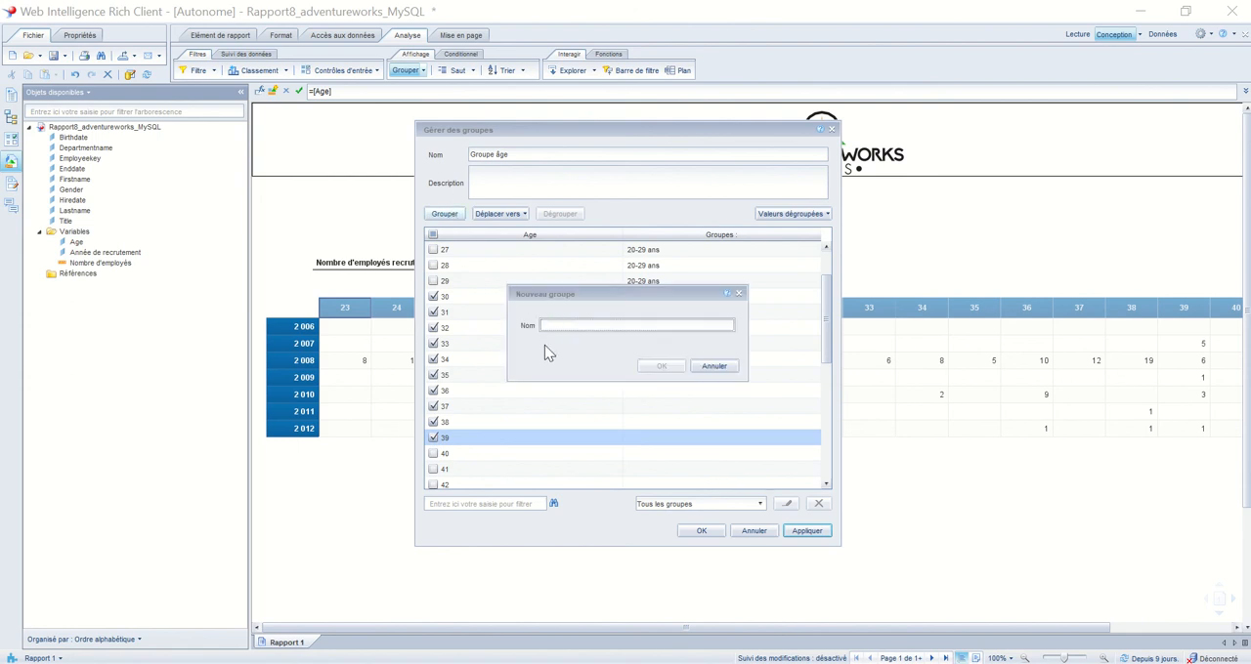
type("30-39 ans")
left_click(661, 365)
Group the ages 40 to 49 under the name "40-49 ans"
scroll(575, 424, "down", 2)
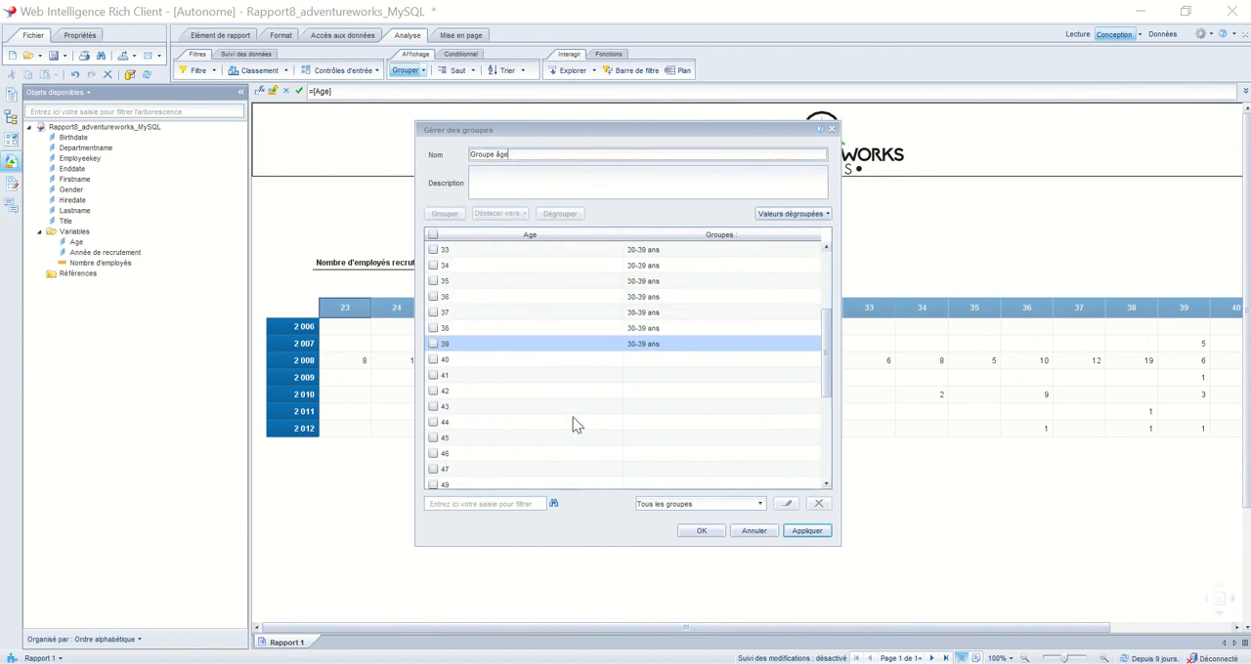
scroll(542, 392, "down", 1)
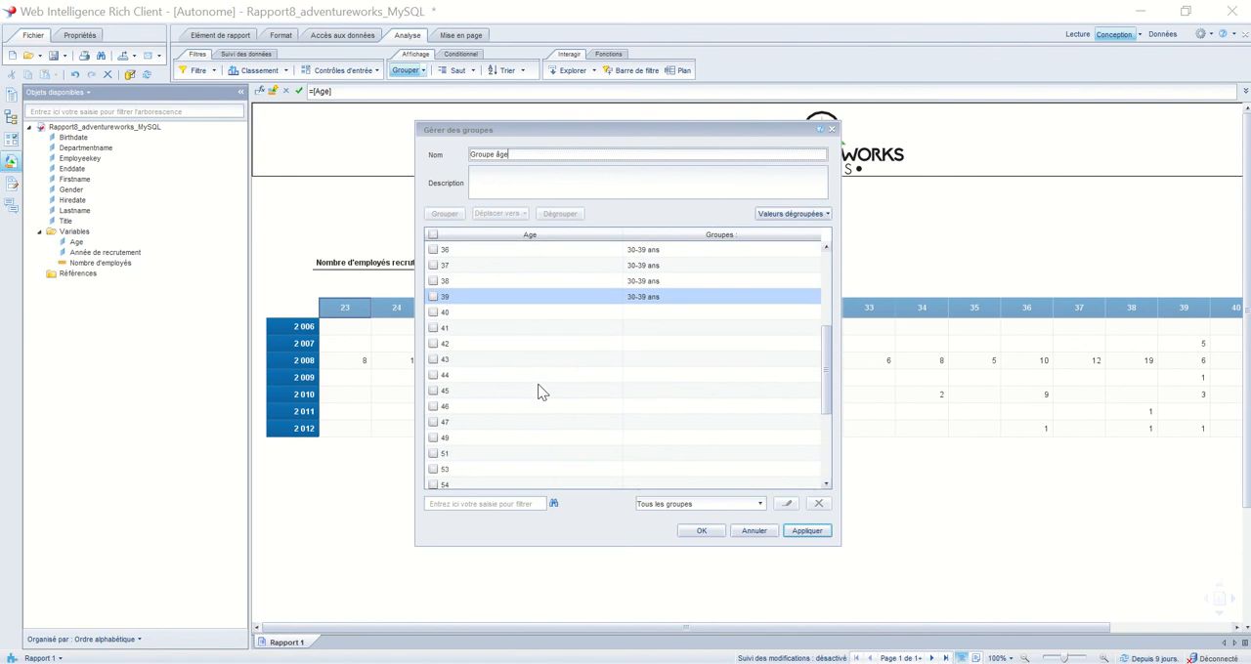
left_click(433, 312)
left_click(433, 328)
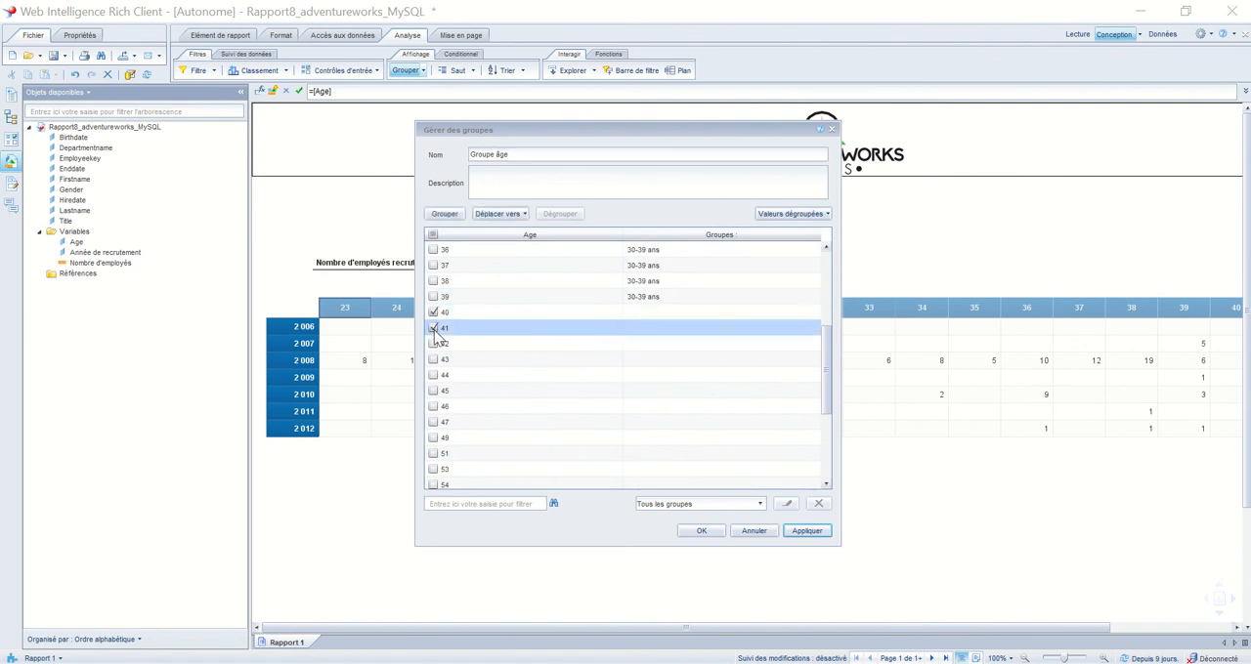
left_click(433, 344)
left_click(433, 360)
left_click(433, 375)
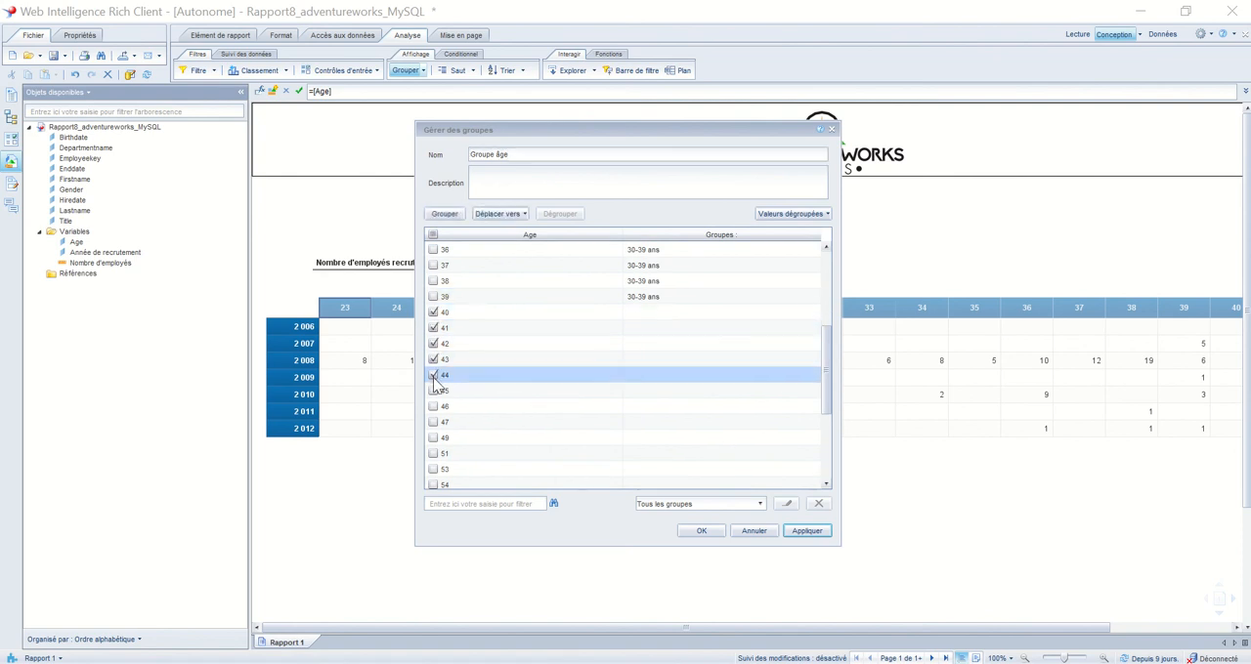
left_click(433, 391)
left_click(433, 406)
left_click(433, 422)
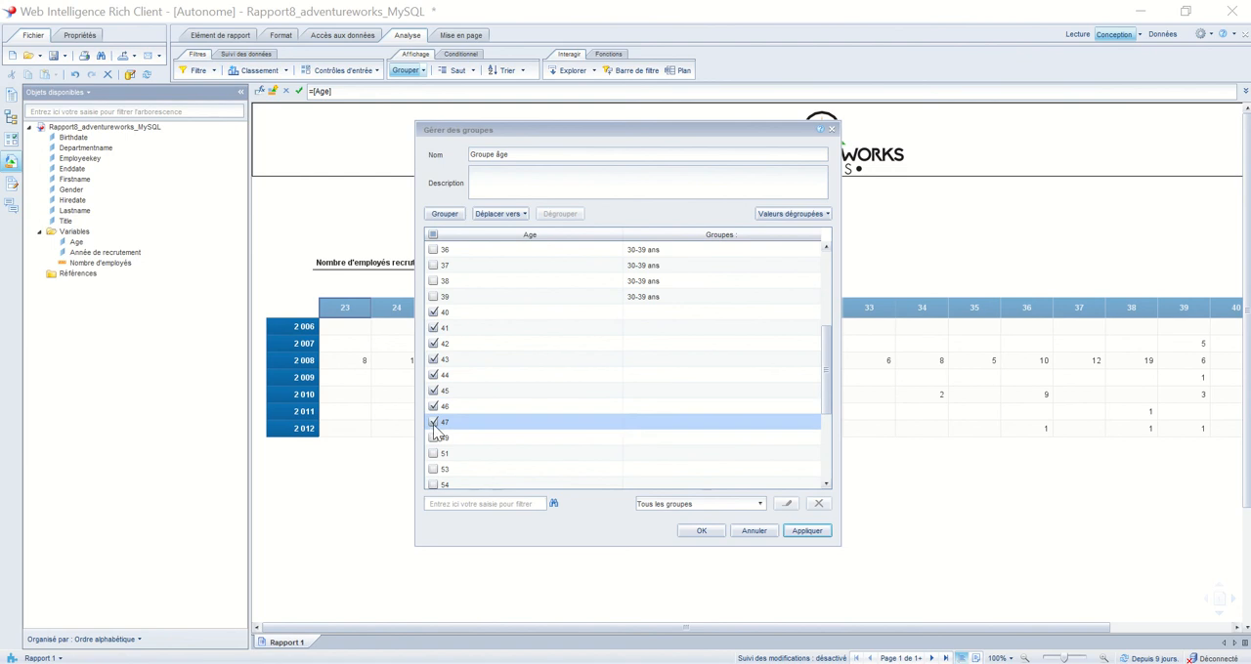
left_click(433, 438)
left_click(455, 217)
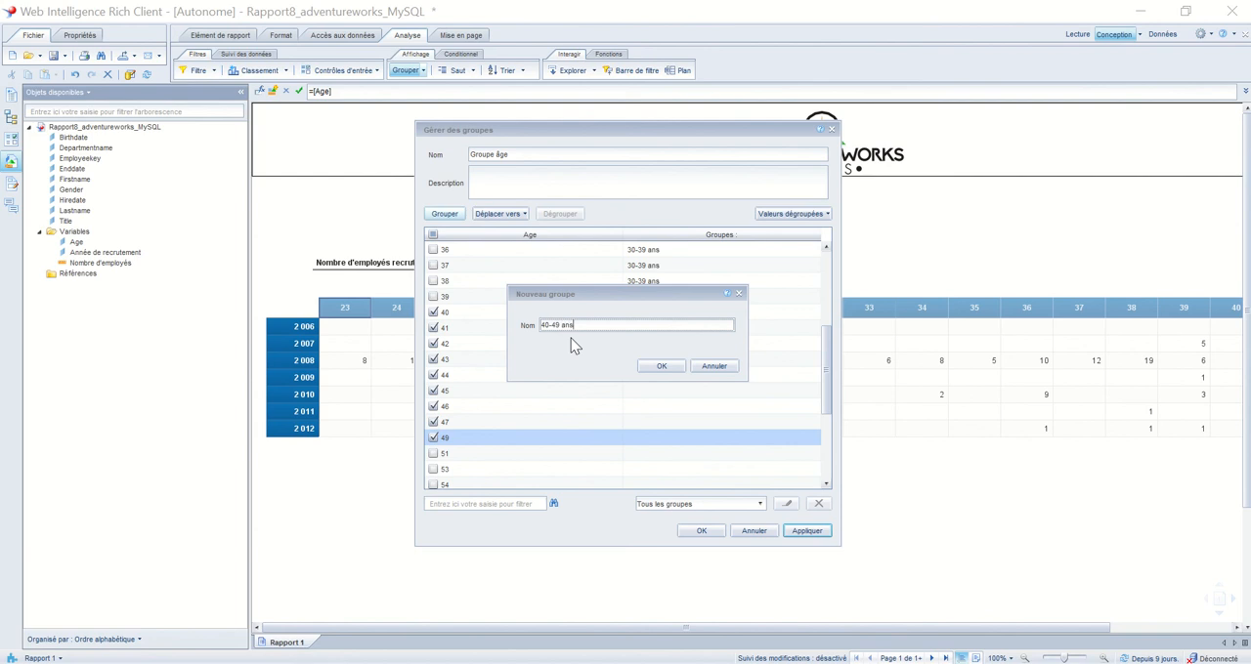
left_click(667, 368)
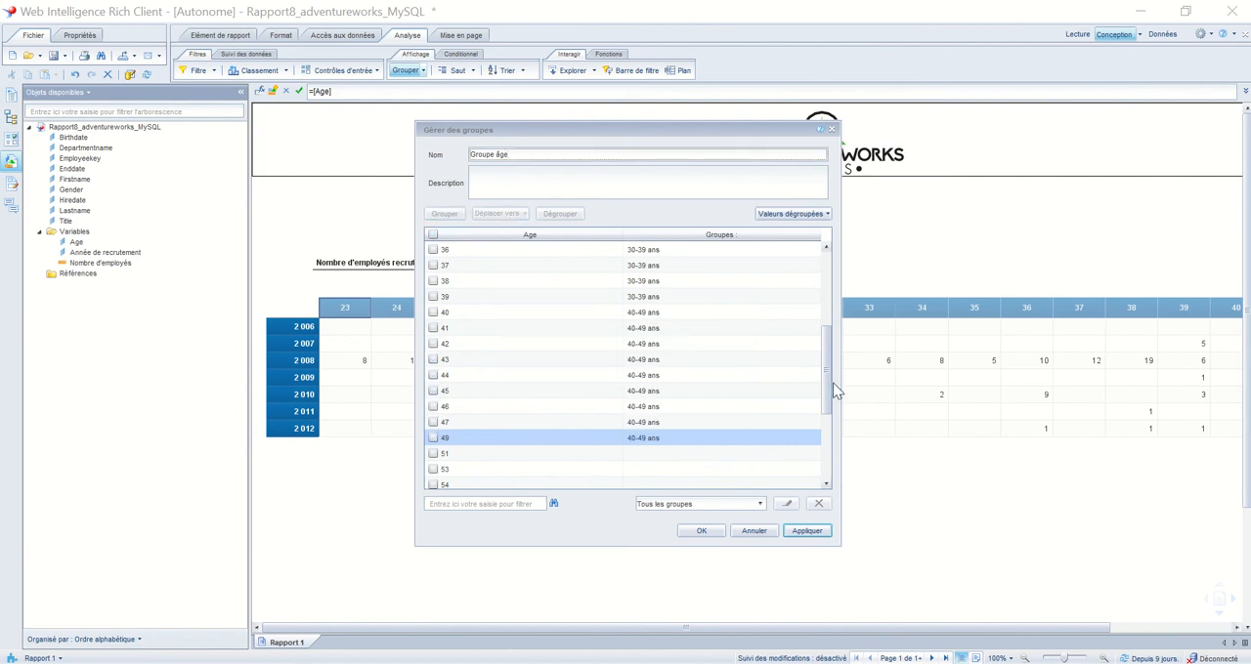
Group the ages 51 to 59 under the name "50-59 ans"
left_click_drag(825, 379, 828, 440)
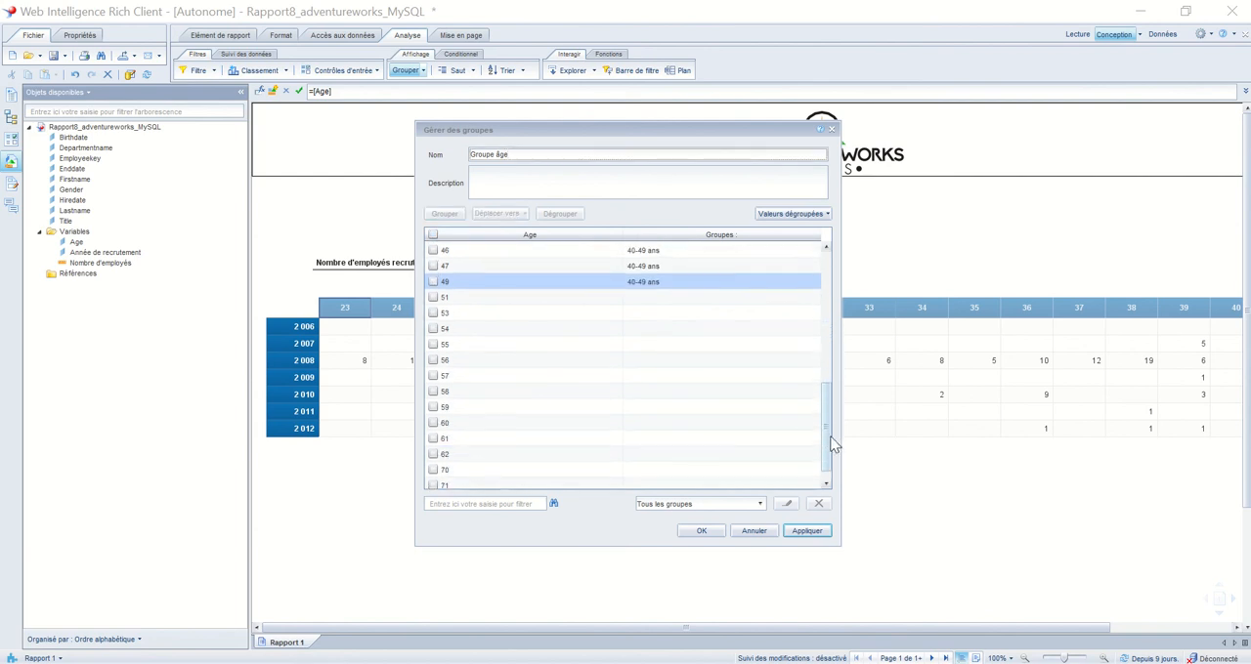
left_click(433, 297)
left_click(432, 313)
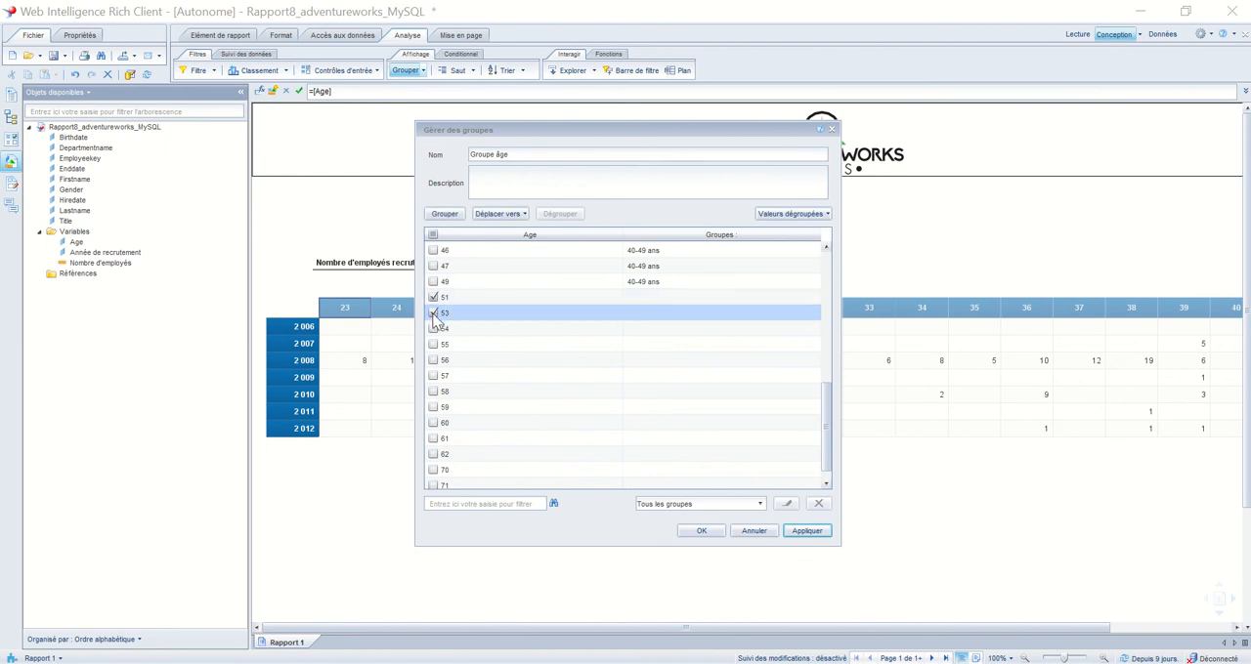
left_click(435, 329)
left_click(433, 344)
left_click(433, 360)
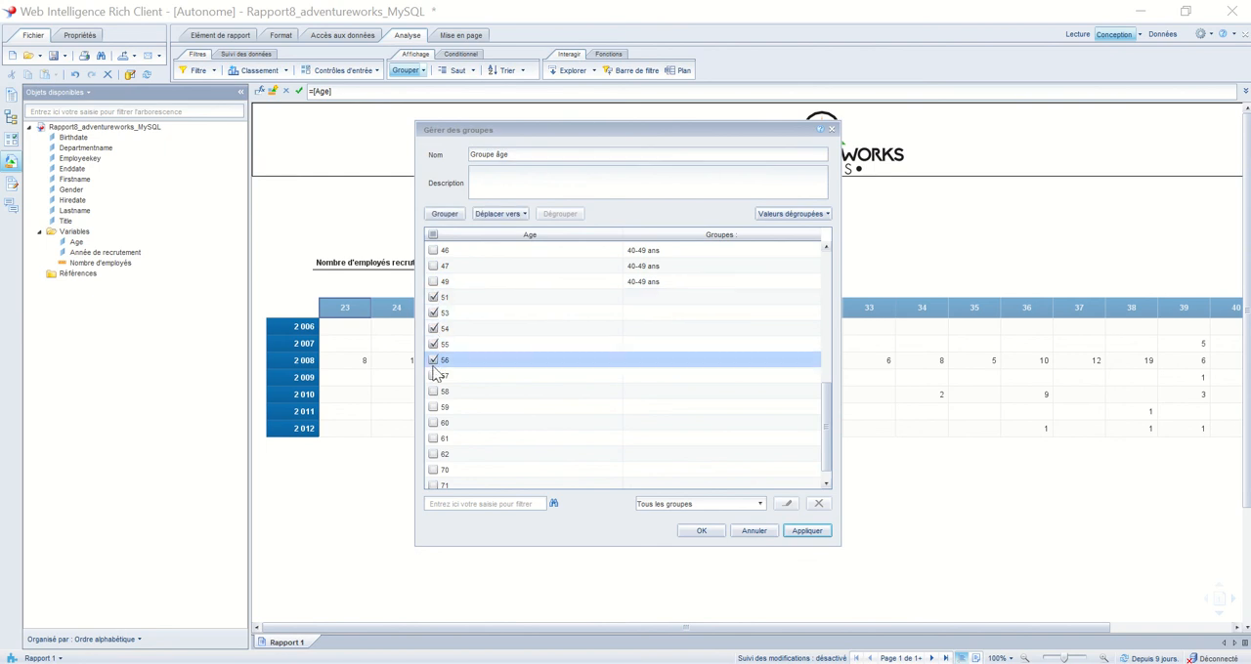
left_click(433, 377)
left_click(433, 391)
left_click(433, 407)
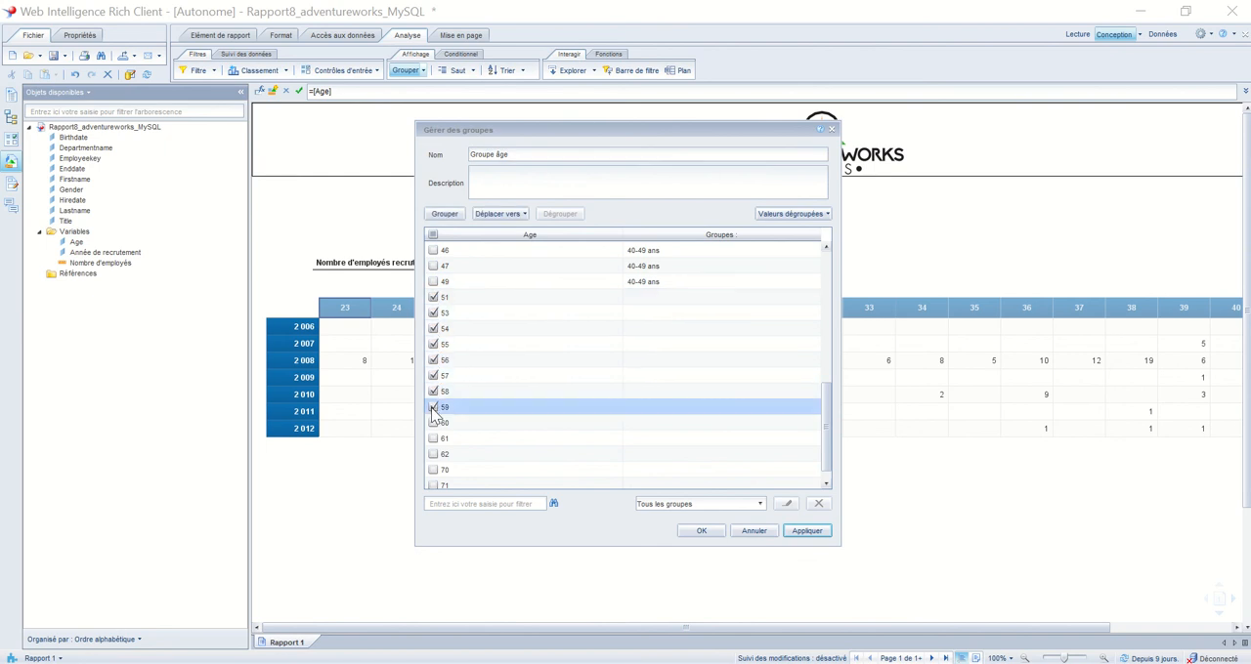
left_click(445, 214)
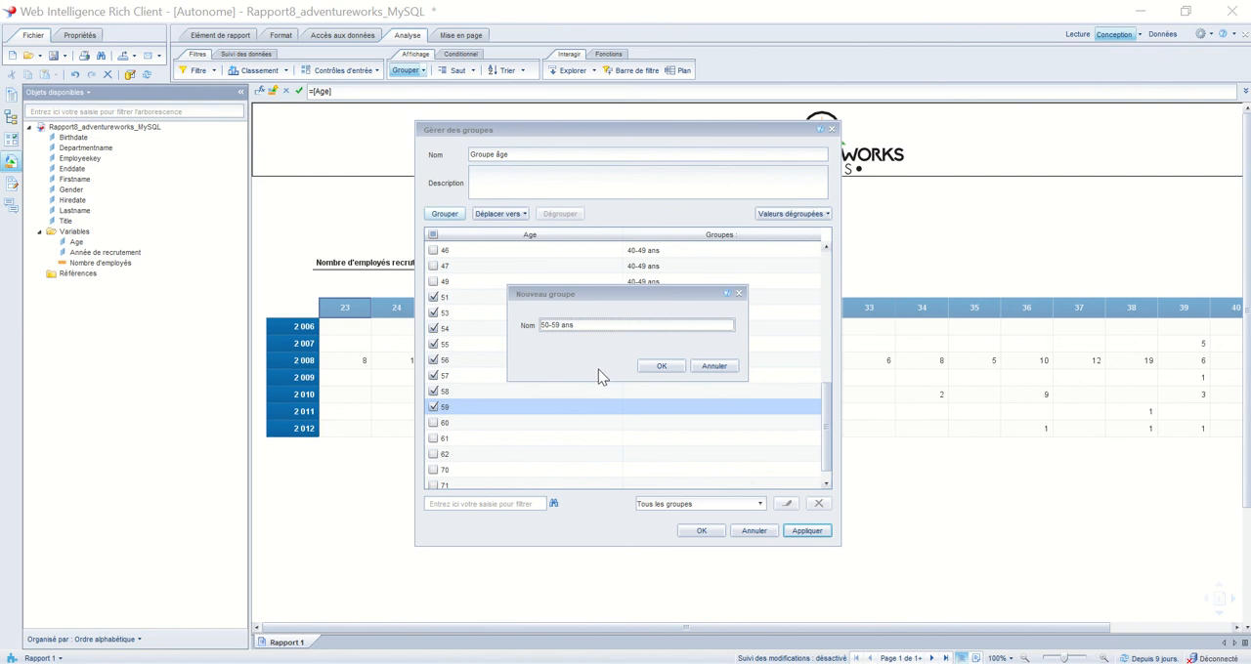
left_click(669, 369)
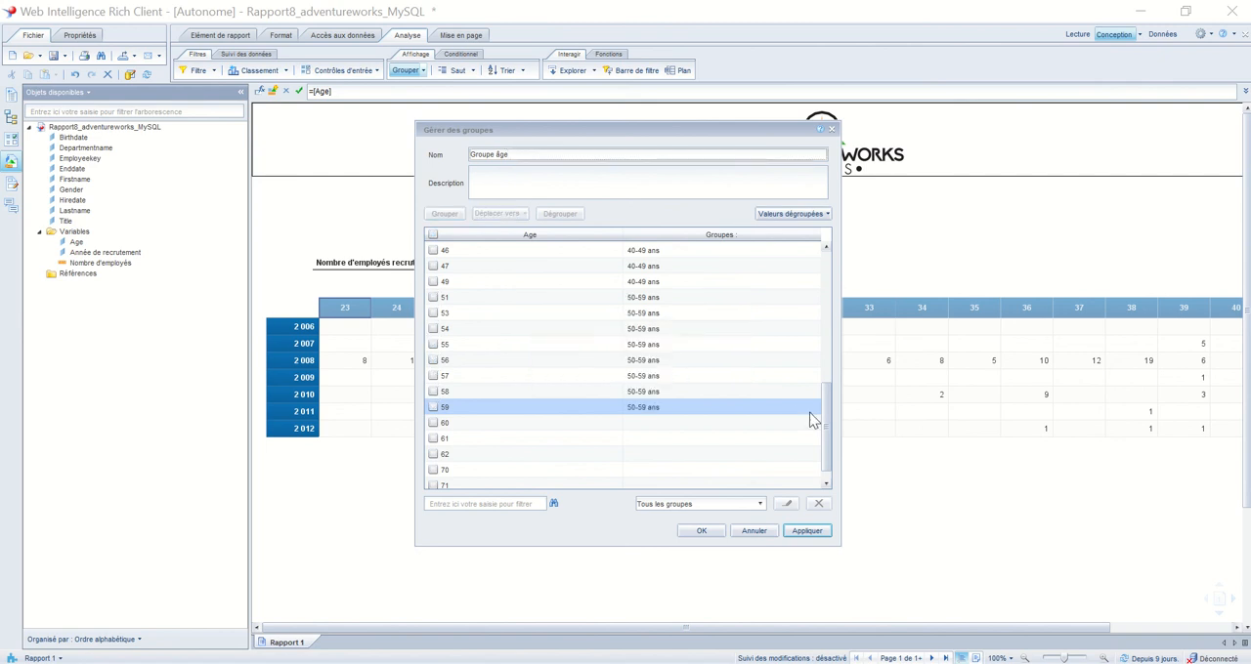
Group the remaining ages, 60 to 74, under the name "60 ans et plus"
left_click_drag(824, 415, 823, 444)
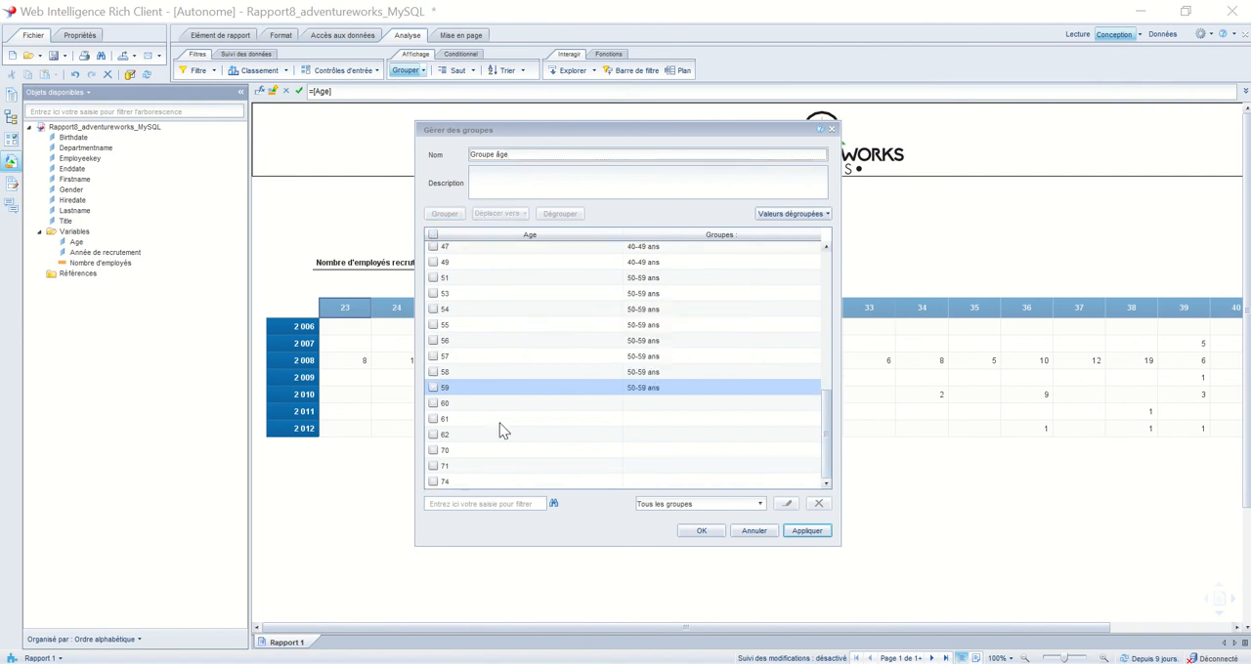
left_click(433, 403)
left_click(432, 419)
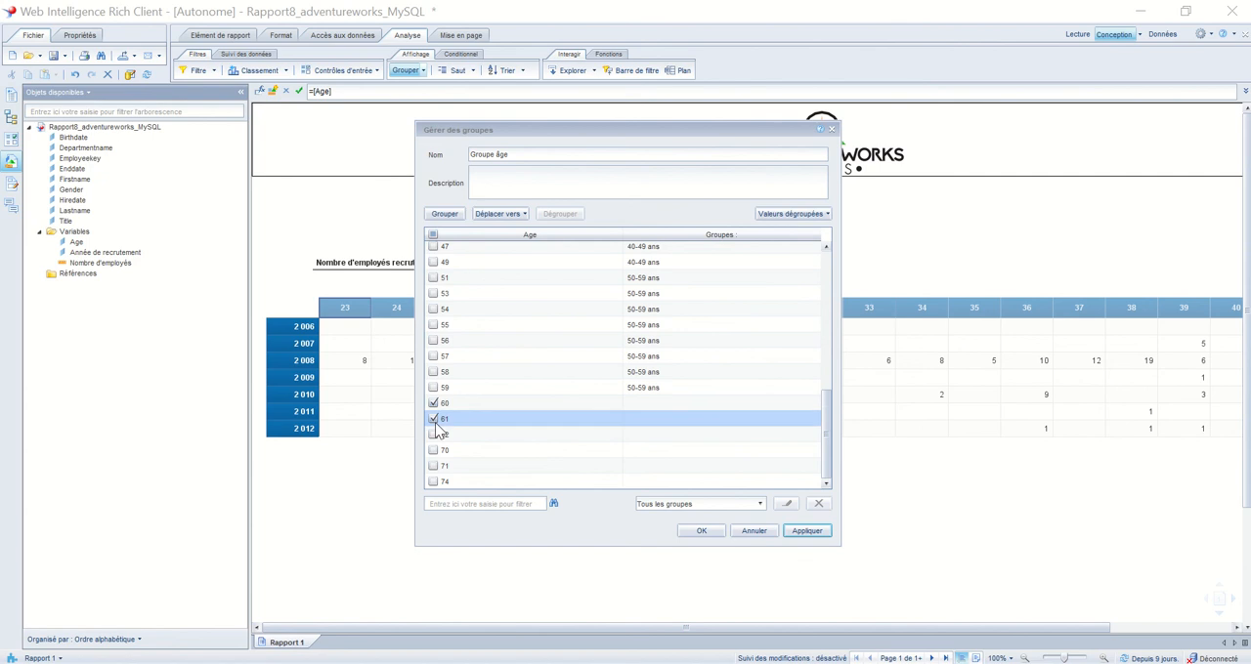
left_click(433, 435)
left_click(433, 451)
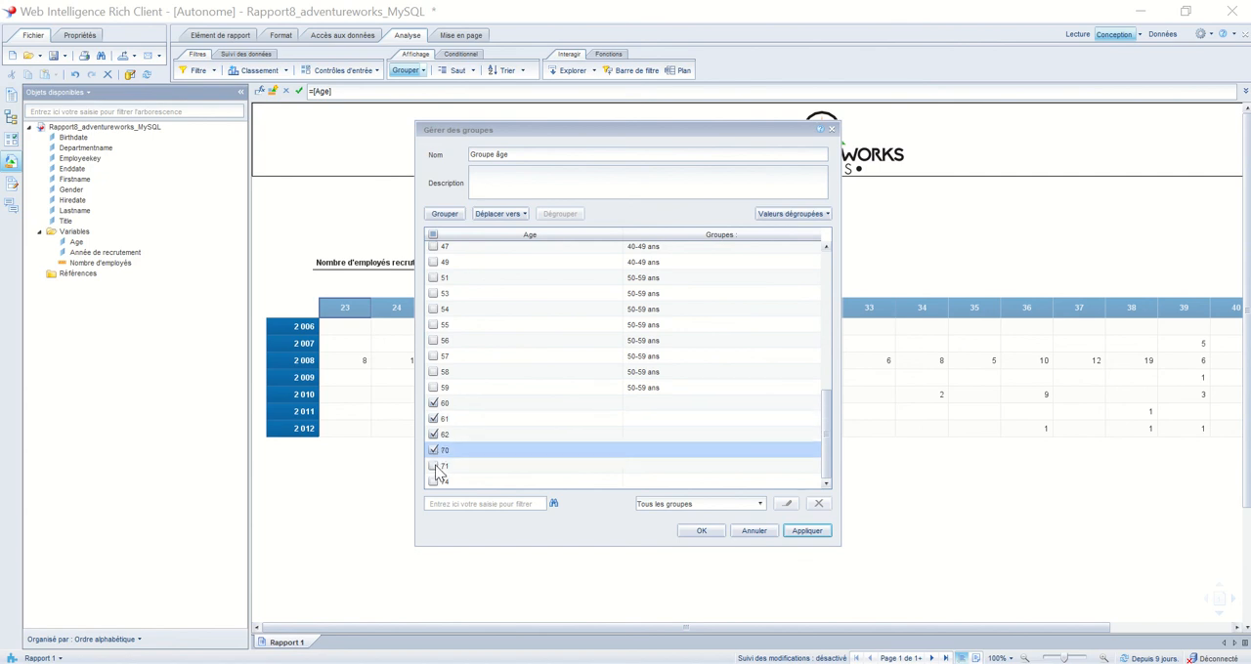
left_click(433, 466)
left_click(433, 482)
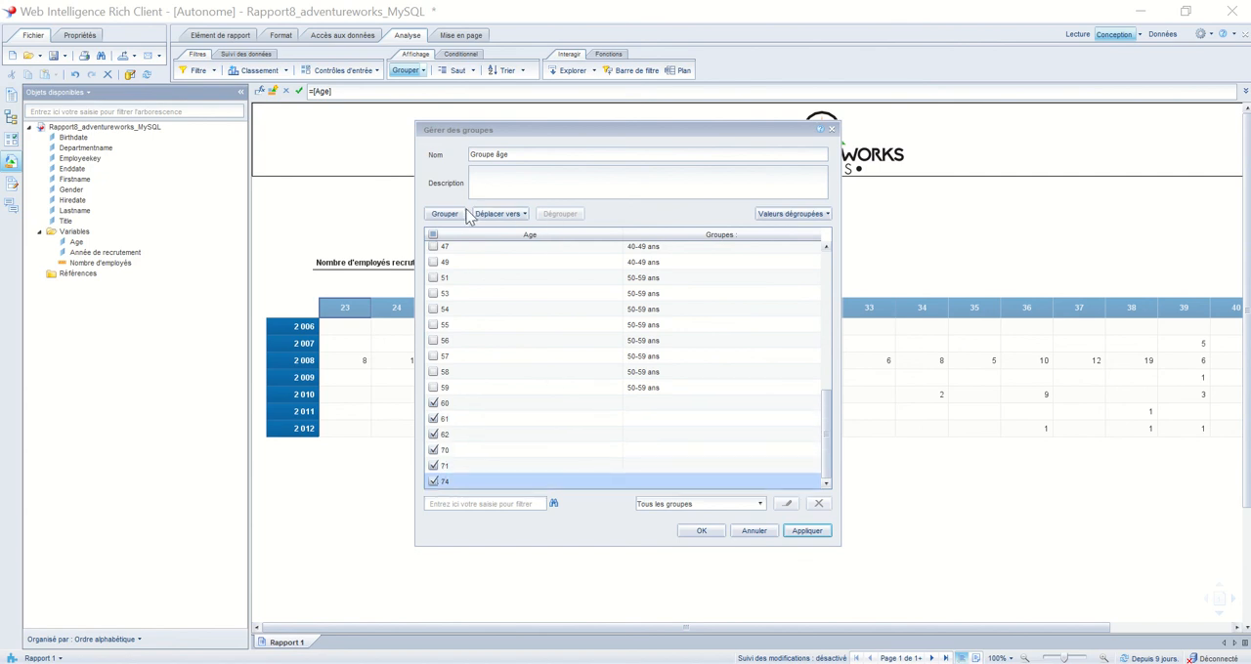
left_click(445, 213)
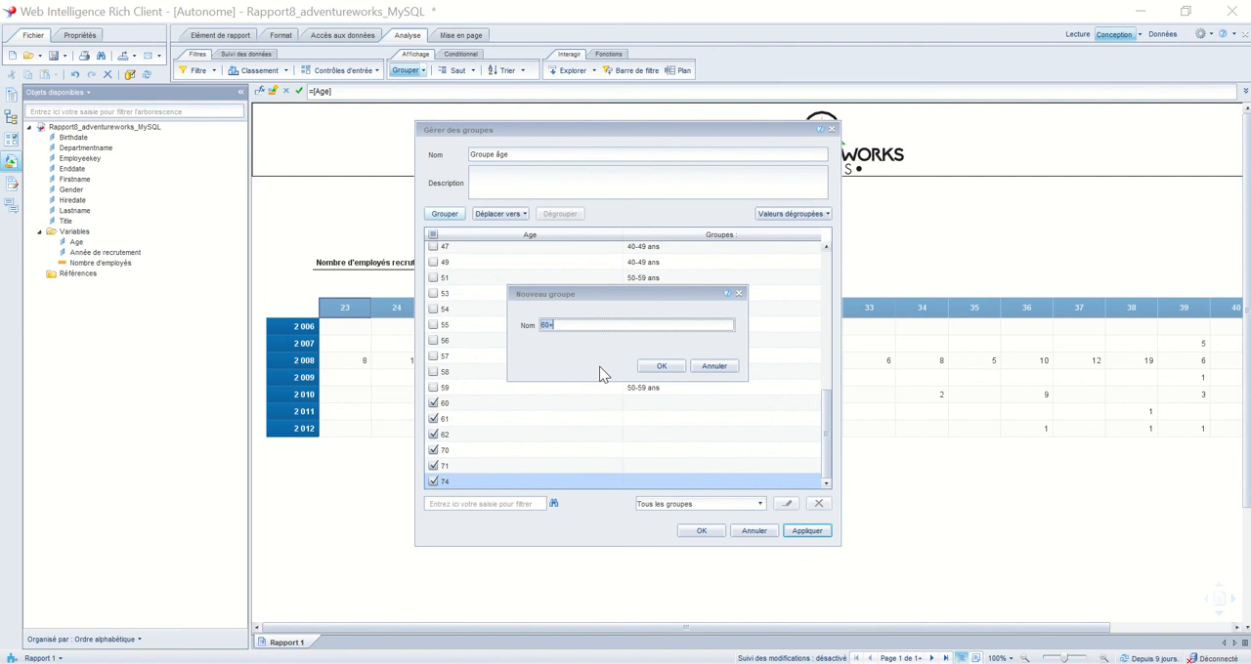
key("BackSpace")
type("6")
left_click(660, 366)
Review the group assigned to each age, apply the grouping to the crosstab and deselect its header
left_click_drag(827, 420, 823, 284)
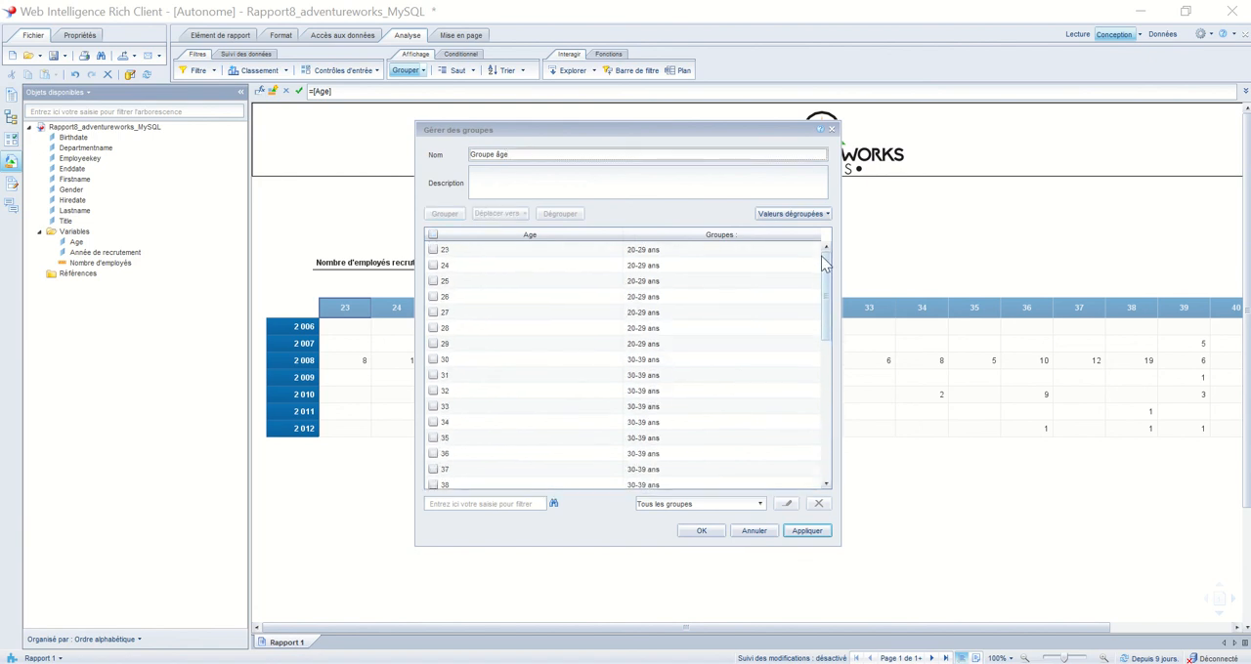
left_click_drag(821, 278, 822, 440)
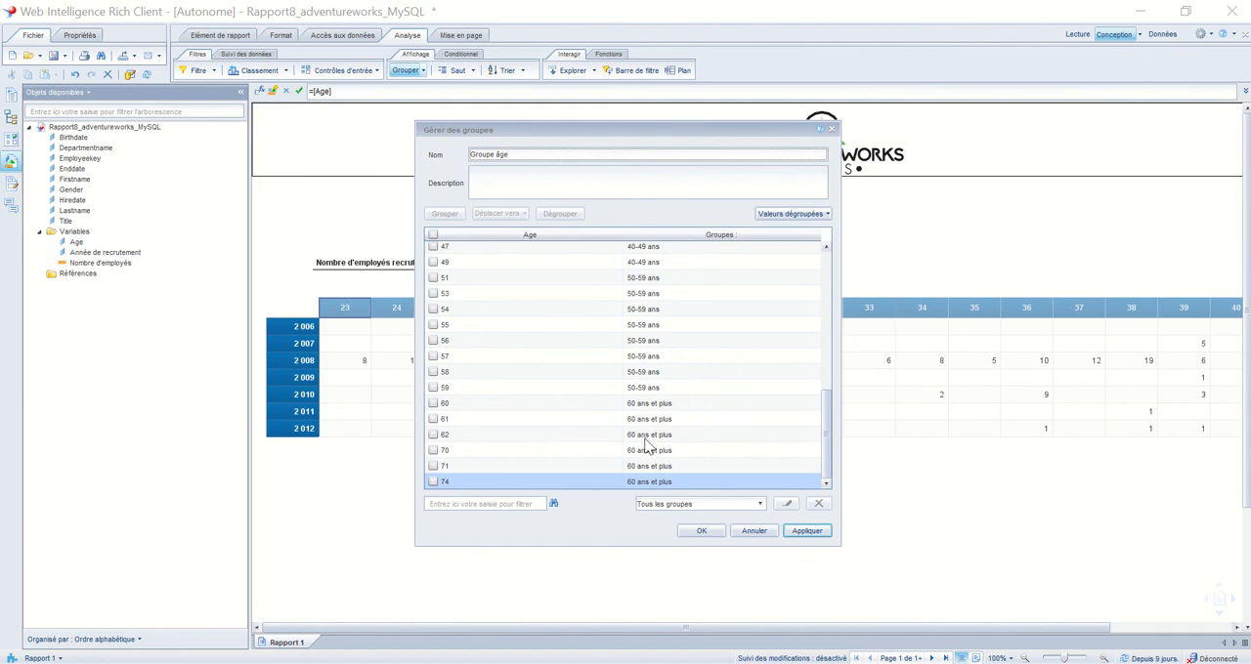
left_click(806, 532)
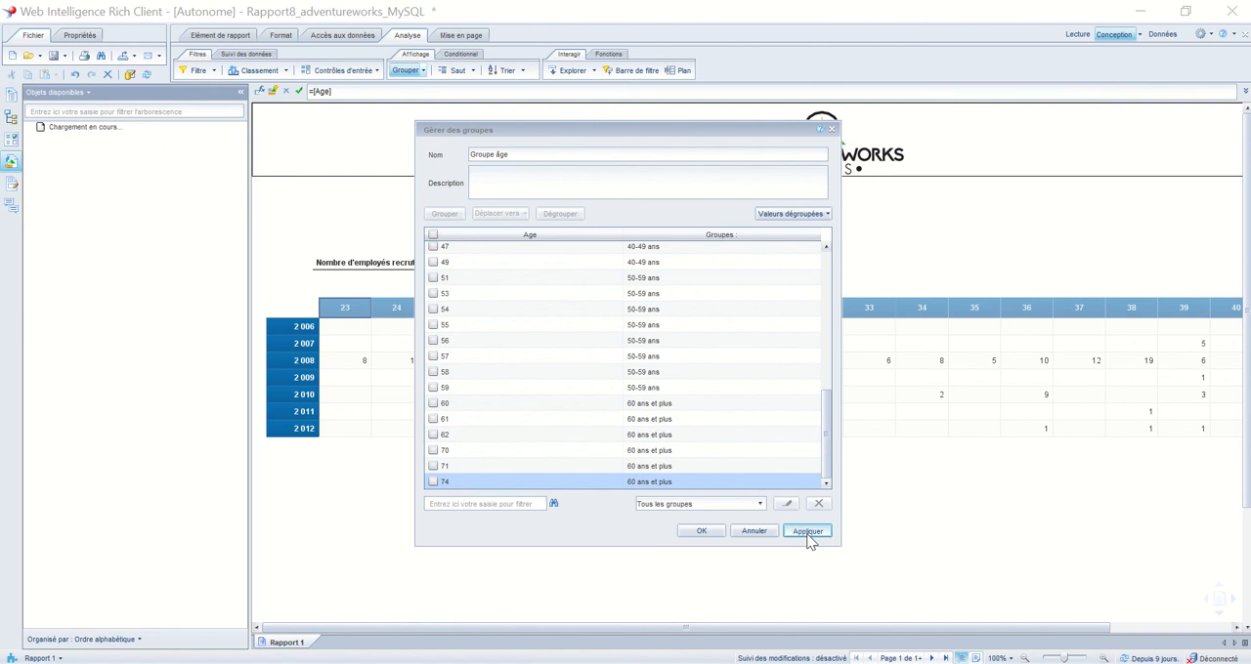
left_click(701, 532)
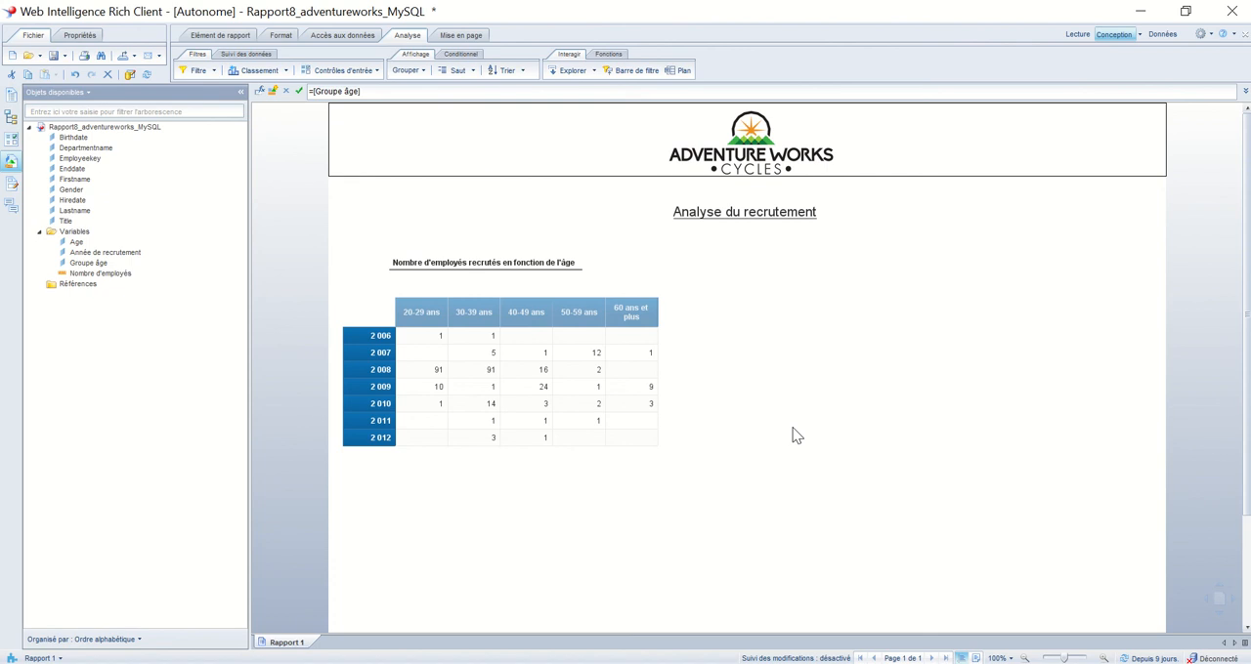
left_click(797, 436)
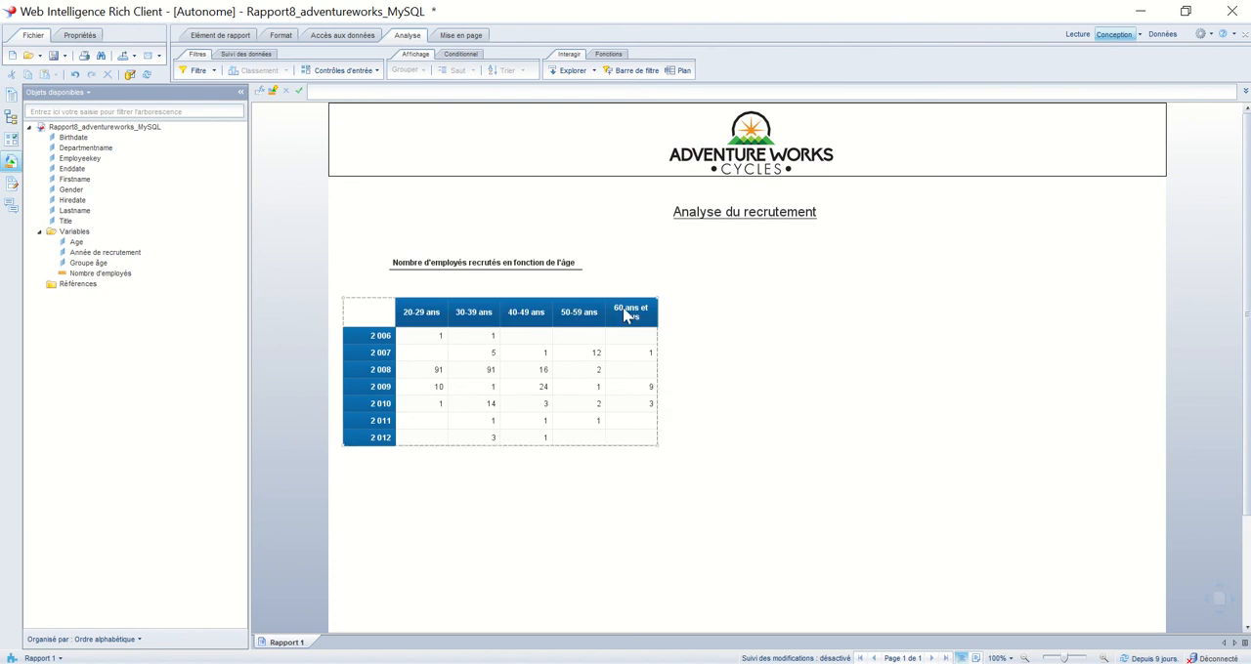